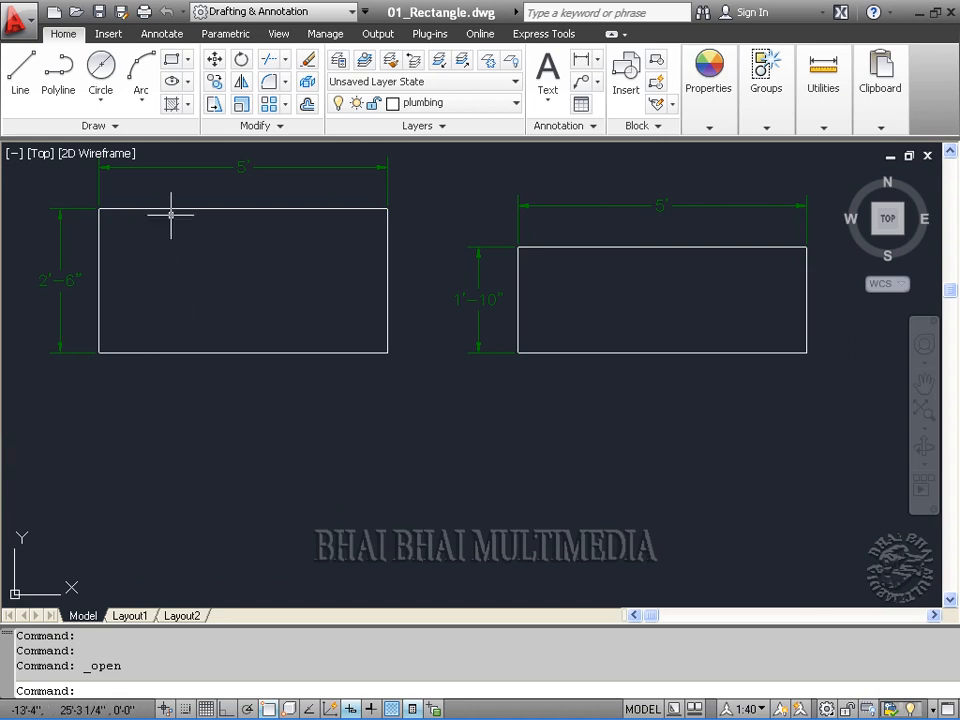
# Step: Draw a rectangle 5' long and 2'6" wide below the dimensioned 5' by 2'-6" rectangle, using the Dimensions option
pyautogui.click(173, 62)
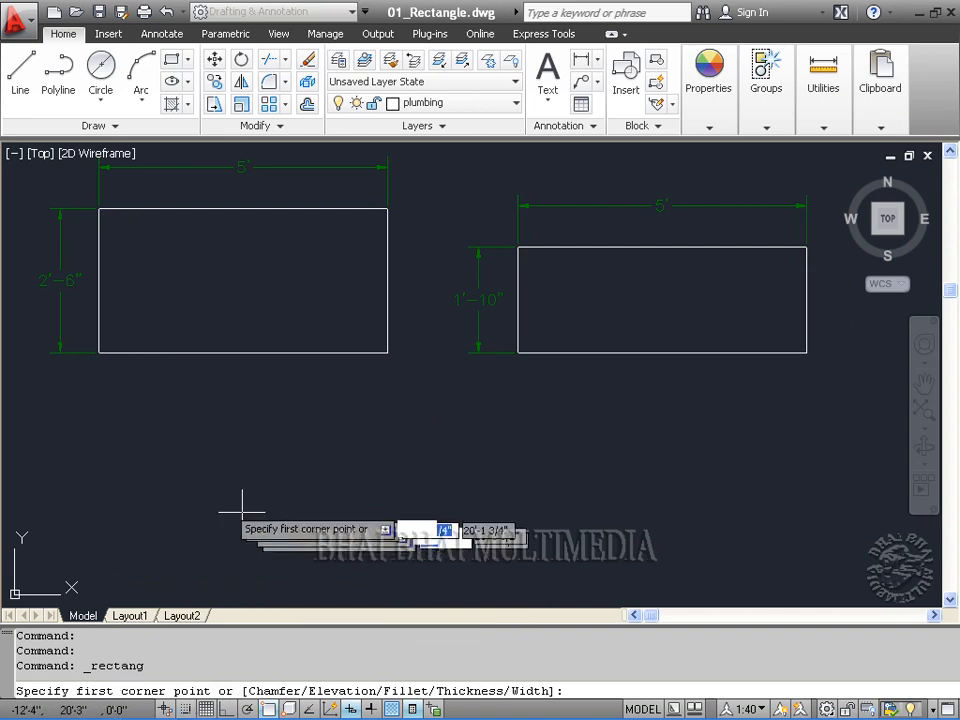
pyautogui.click(98, 393)
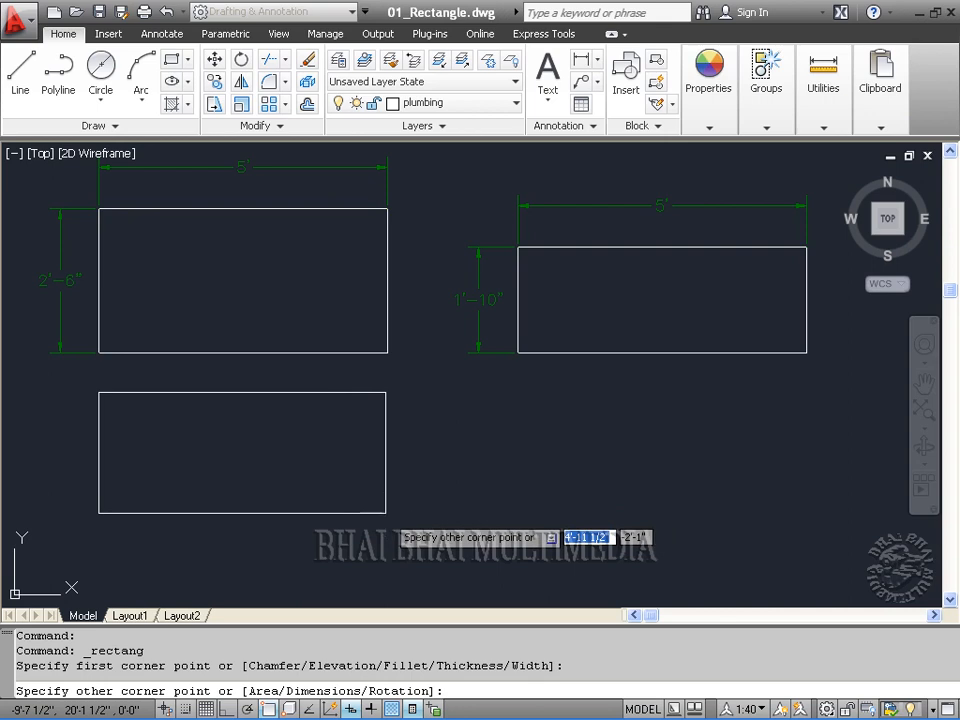
pyautogui.rightClick(387, 511)
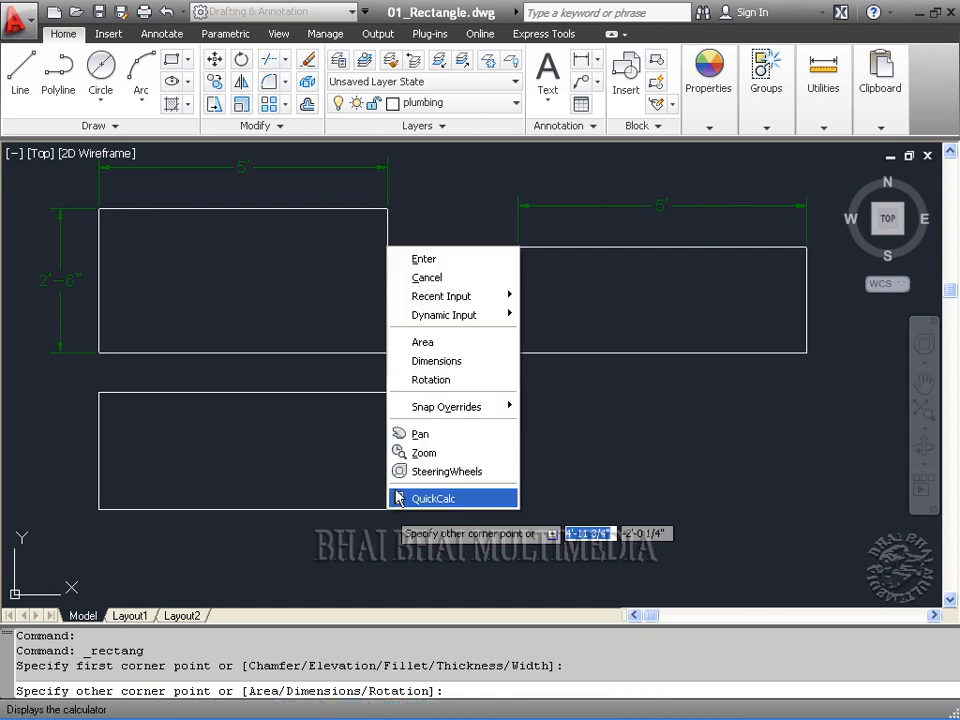
pyautogui.click(433, 361)
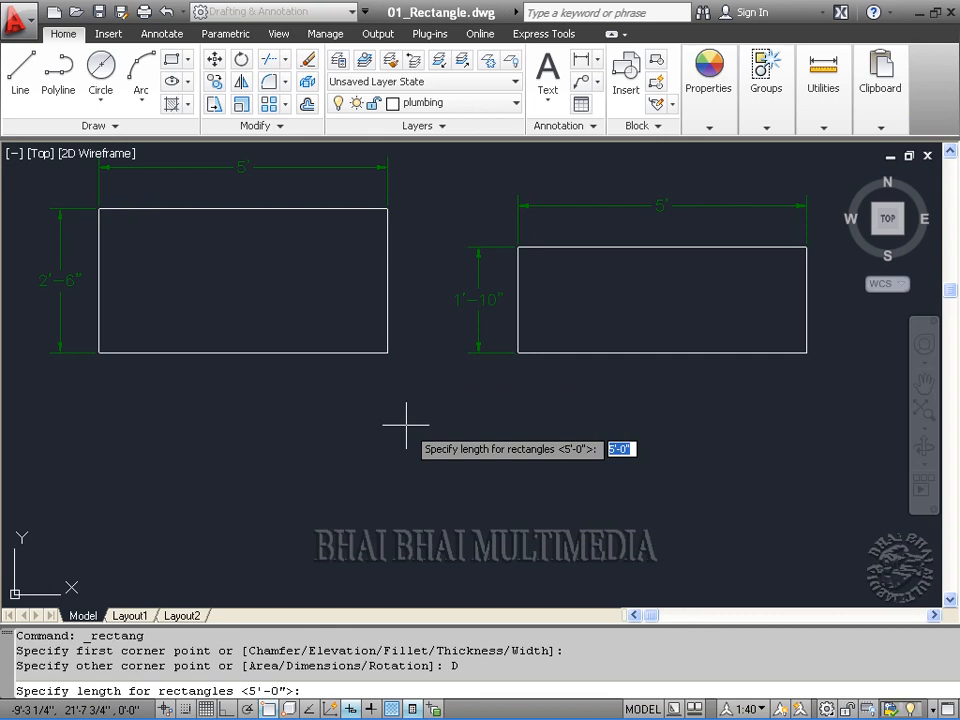
pyautogui.write("5'")
pyautogui.press('Return')
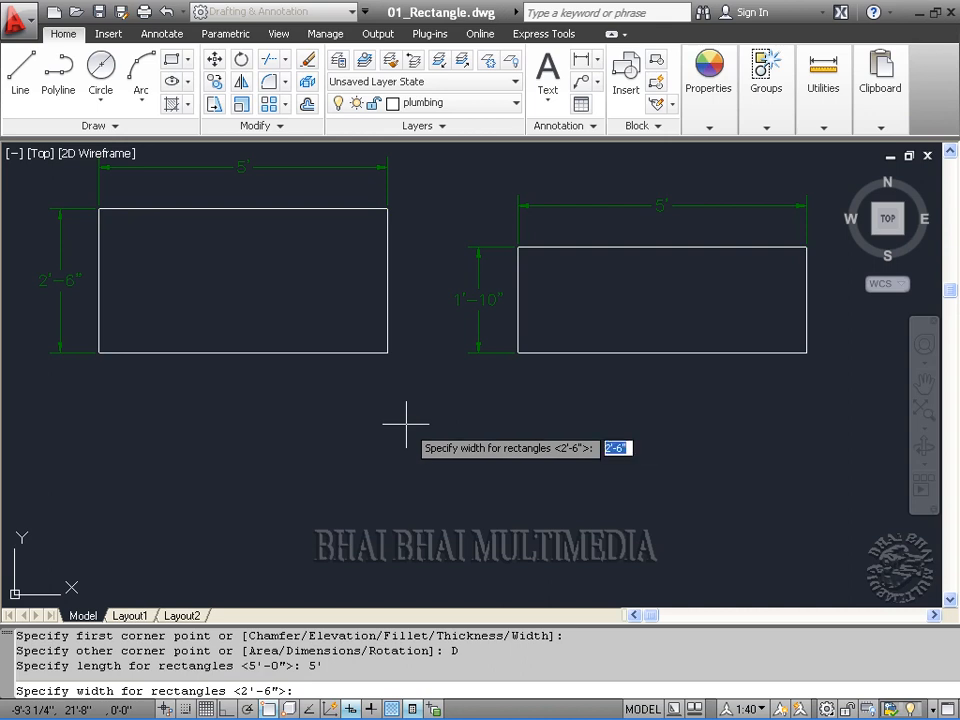
pyautogui.write('2')
pyautogui.press('Return')
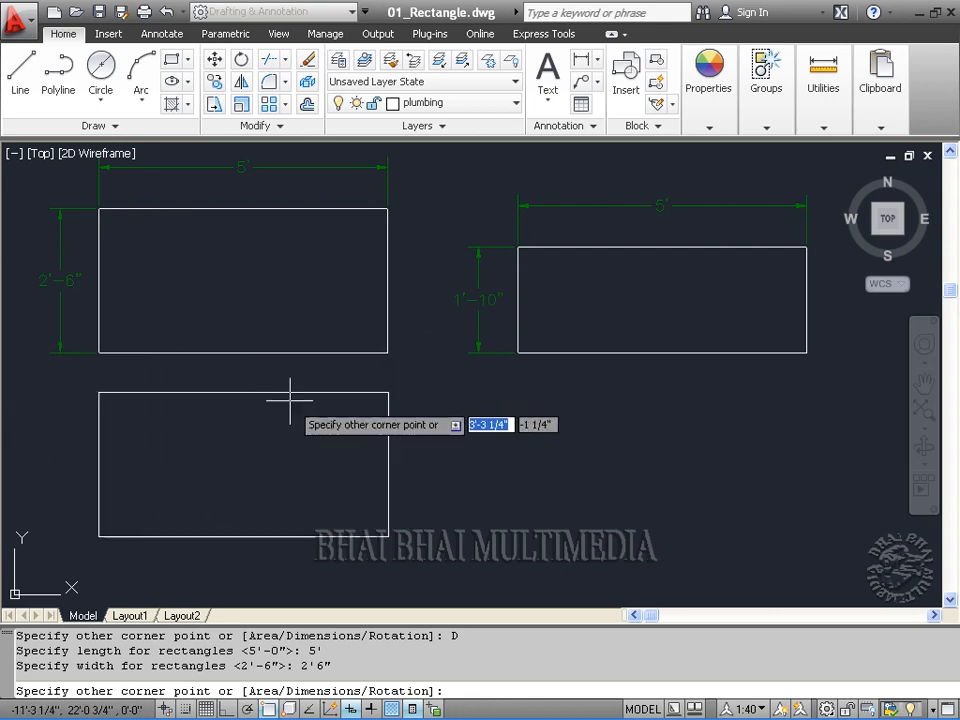
pyautogui.click(362, 495)
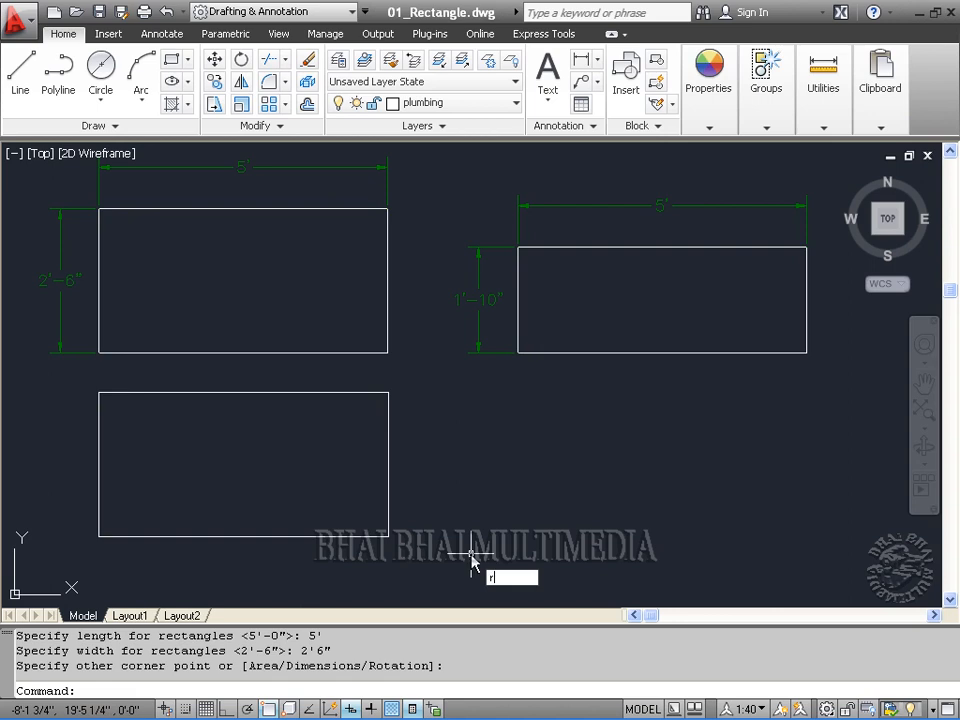
# Step: Draw a rectangle 5' long and 1'10" wide below the dimensioned 5' by 1'-10" rectangle, using the Dimensions option
pyautogui.write('ct')
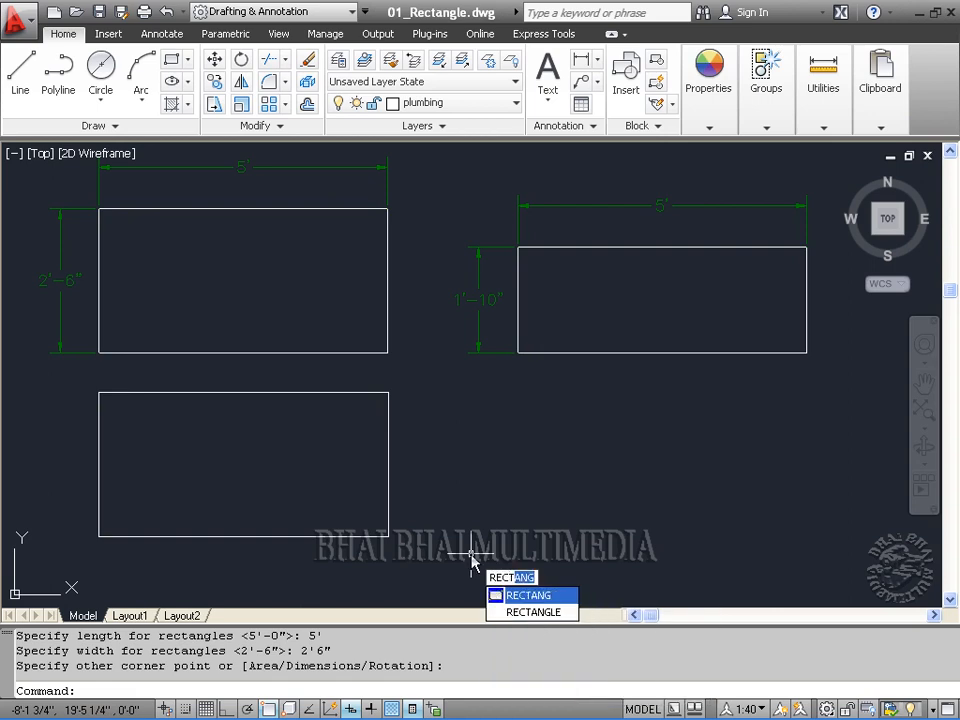
pyautogui.press('Return')
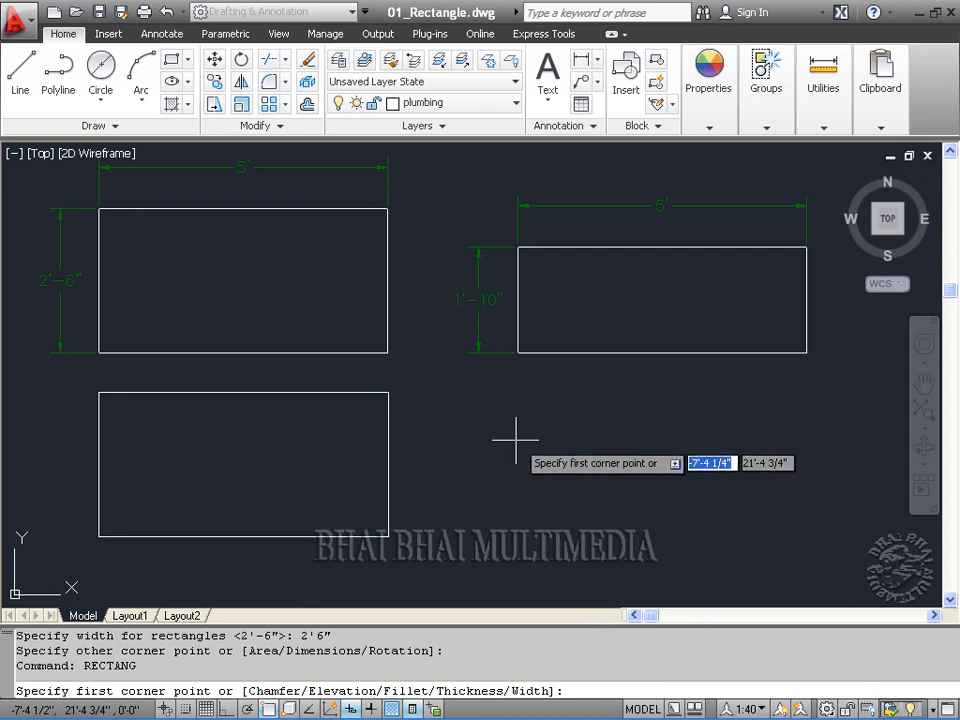
pyautogui.click(517, 386)
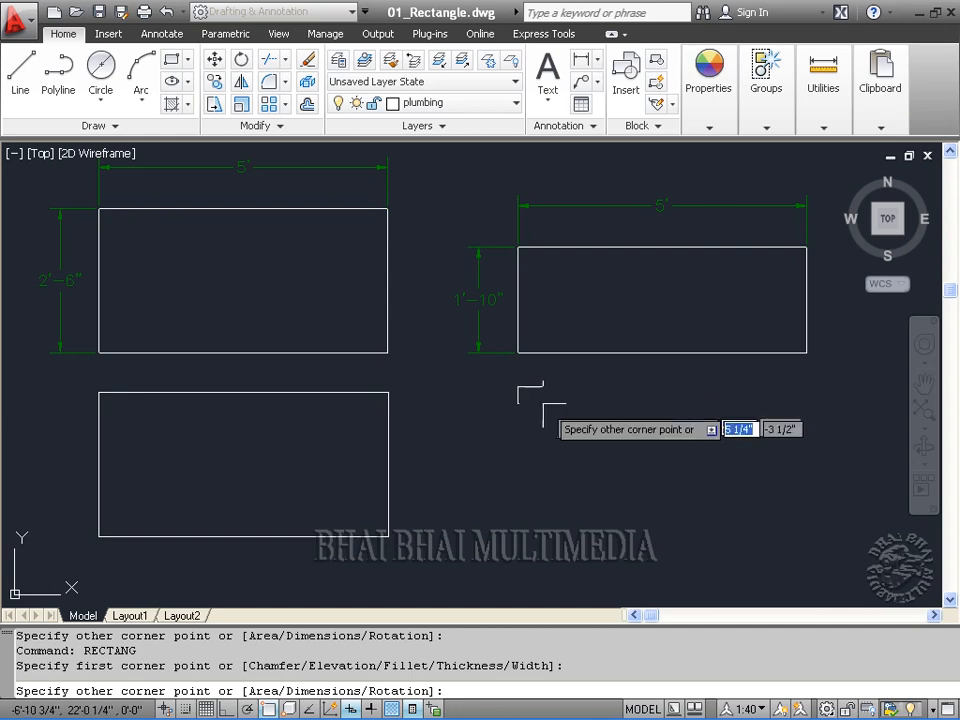
pyautogui.rightClick(803, 488)
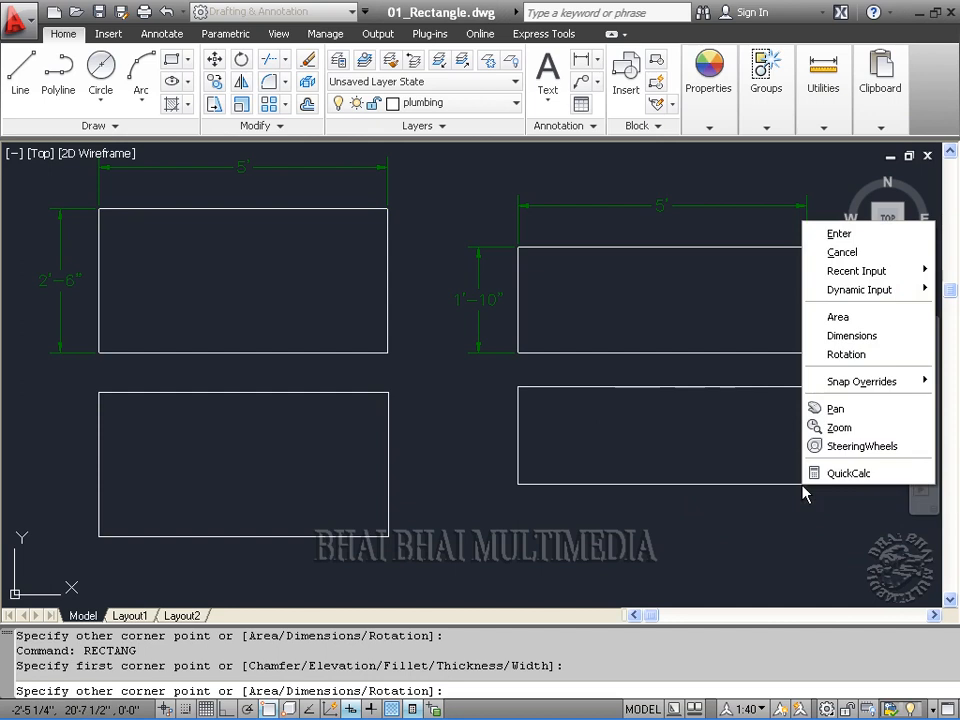
pyautogui.click(830, 335)
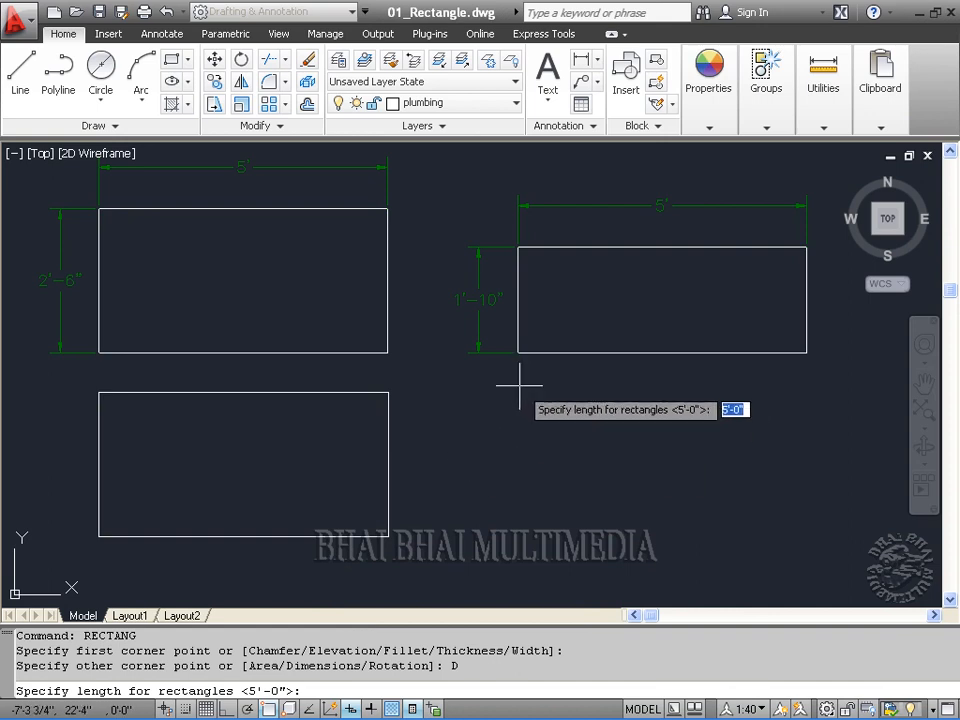
pyautogui.press('Return')
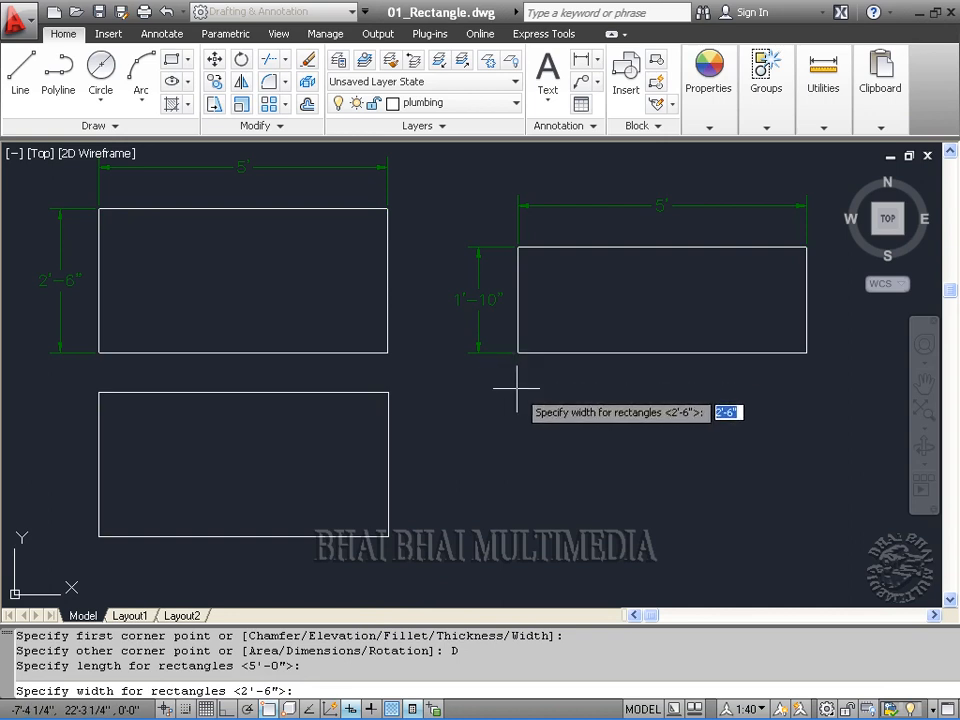
pyautogui.write('1')
pyautogui.press('Return')
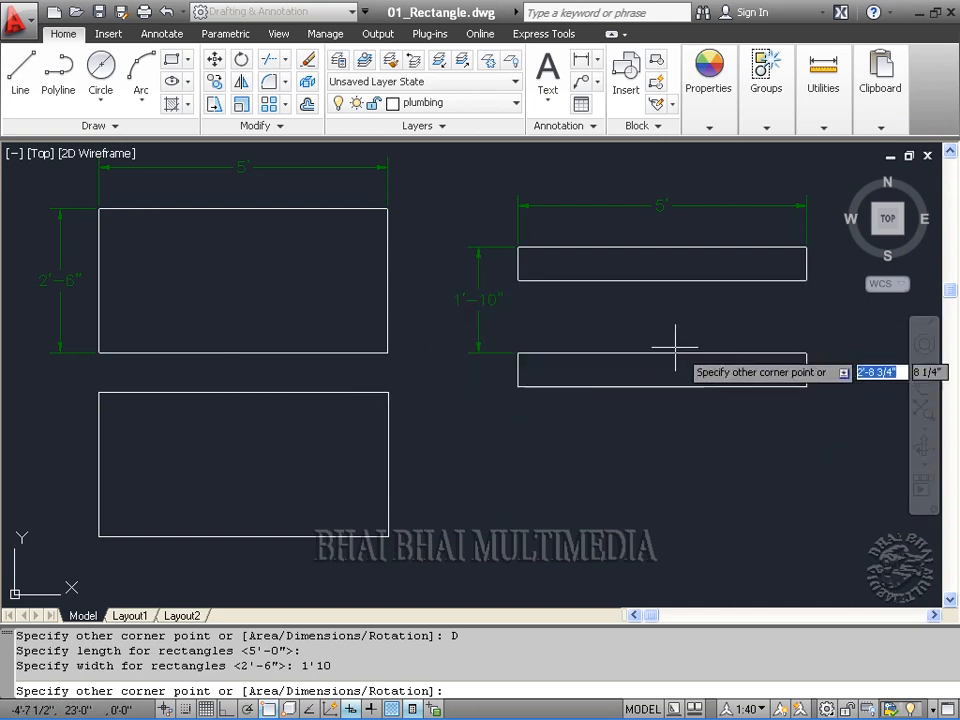
pyautogui.click(704, 432)
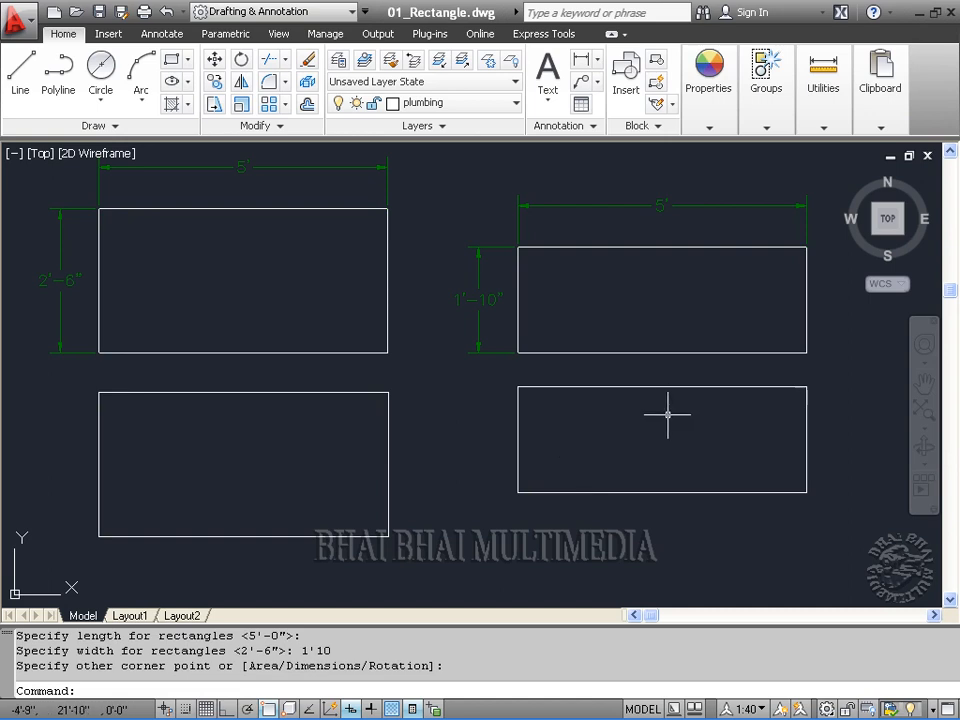
# Step: In the floor plan, draw a 9' by 2' rectangle downward from the main room's inner upper-left corner, spanning the upper wall
pyautogui.moveTo(800, 310)
pyautogui.mouseDown(button='middle')
pyautogui.moveTo(536, 386)
pyautogui.moveTo(253, 422)
pyautogui.moveTo(195, 416)
pyautogui.mouseUp(button='middle')
pyautogui.moveTo(771, 321)
pyautogui.mouseDown(button='middle')
pyautogui.moveTo(506, 394)
pyautogui.moveTo(167, 369)
pyautogui.moveTo(110, 346)
pyautogui.mouseUp(button='middle')
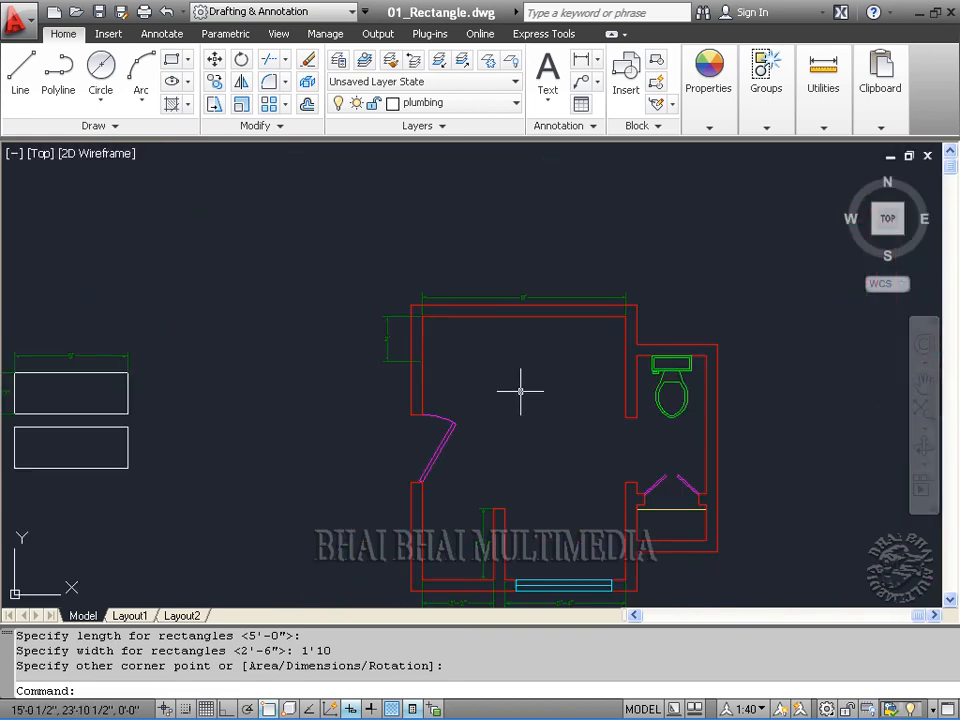
pyautogui.moveTo(590, 406); pyautogui.dragTo(534, 321, button='middle')
pyautogui.scroll(2, 534, 321)
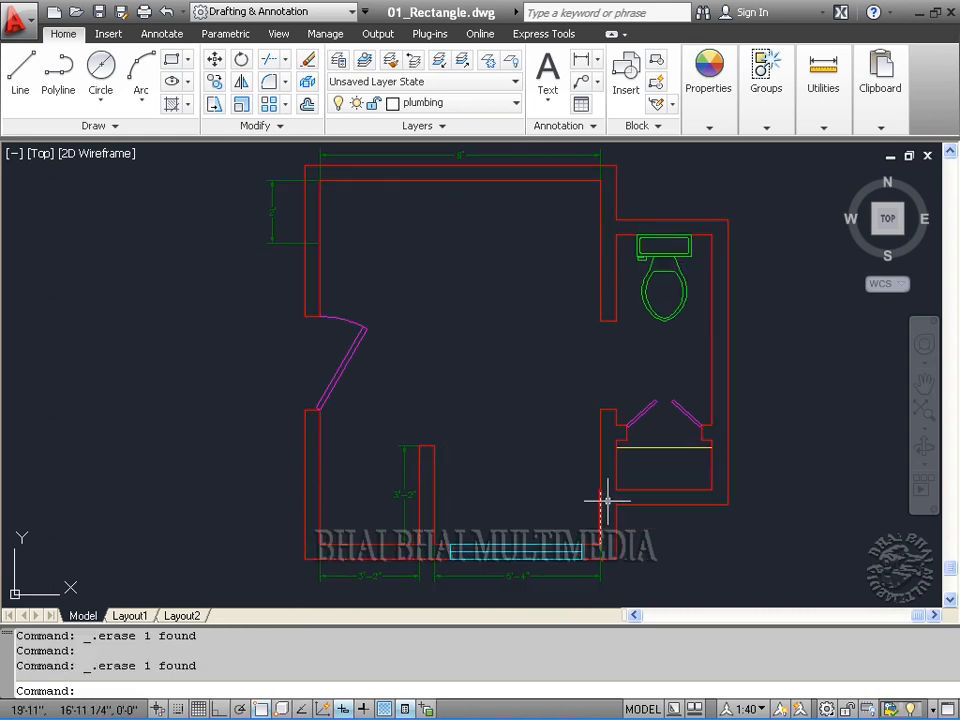
pyautogui.scroll(4, 418, 372)
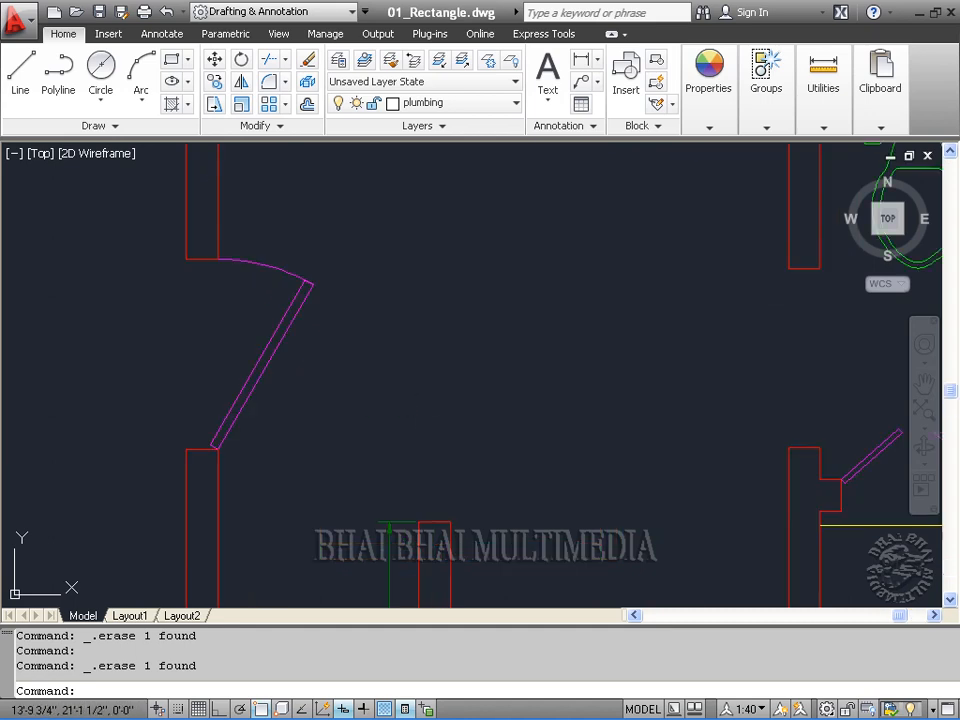
pyautogui.moveTo(420, 214); pyautogui.dragTo(428, 437, button='middle')
pyautogui.scroll(-1, 291, 235)
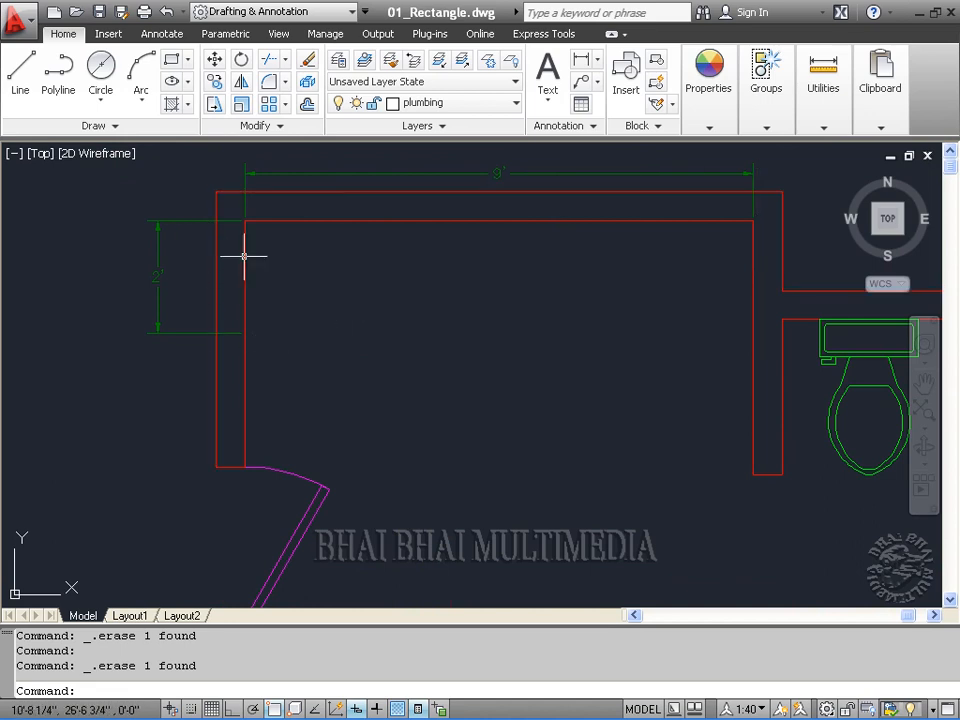
pyautogui.click(171, 63)
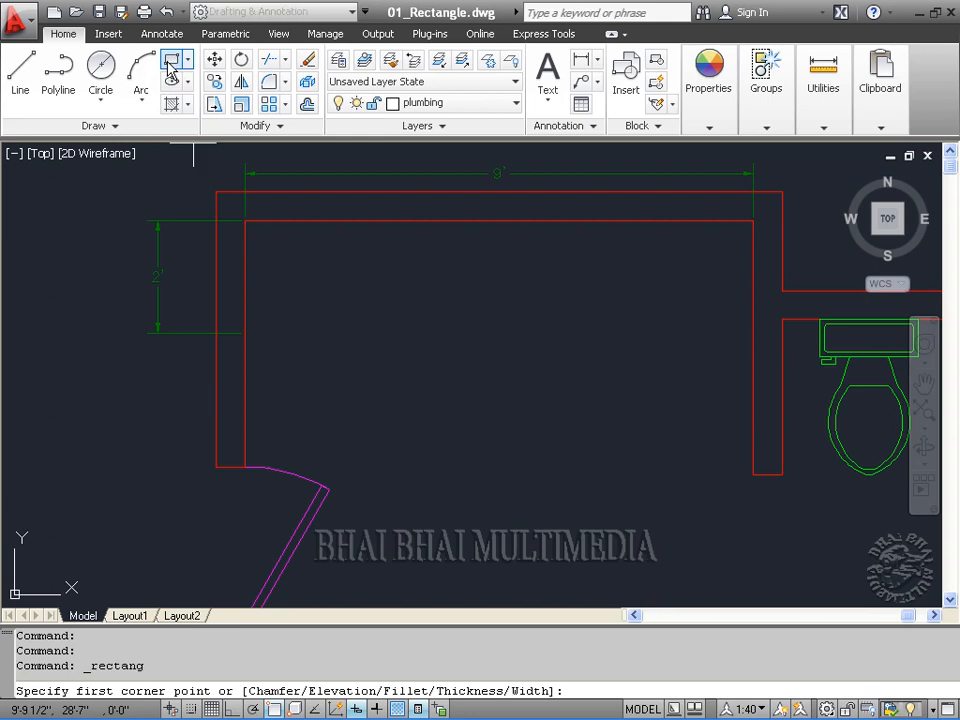
pyautogui.click(244, 219)
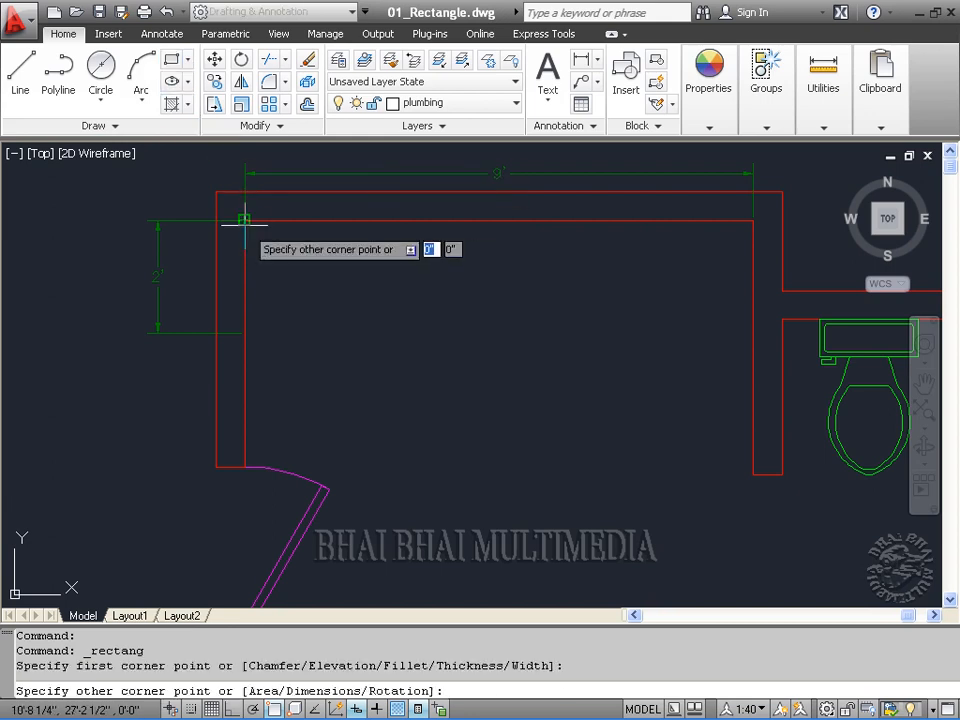
pyautogui.rightClick(412, 308)
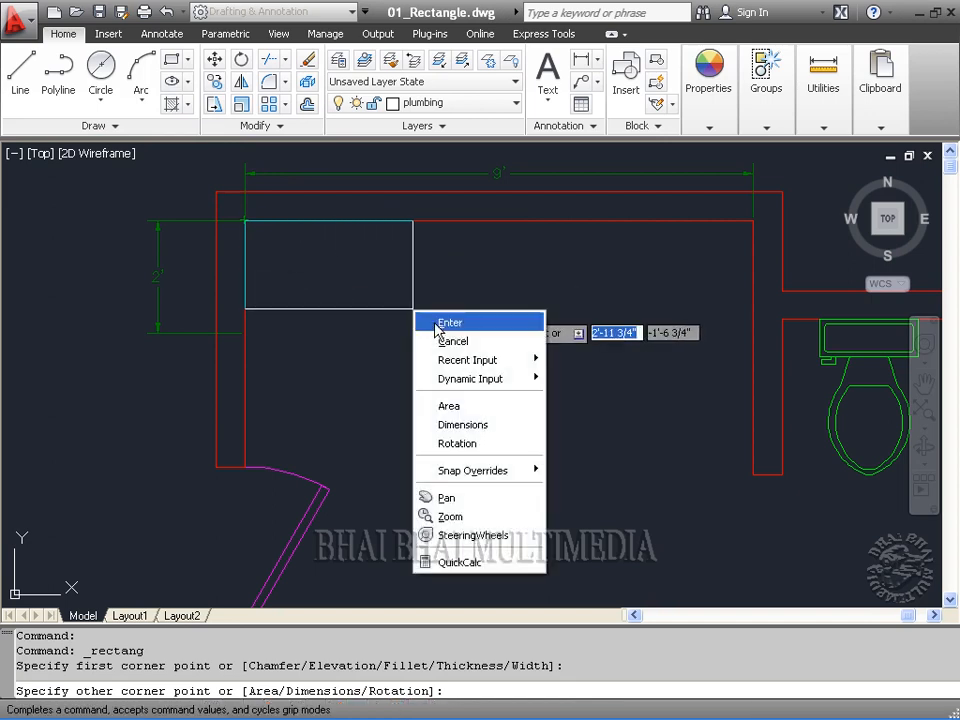
pyautogui.click(486, 424)
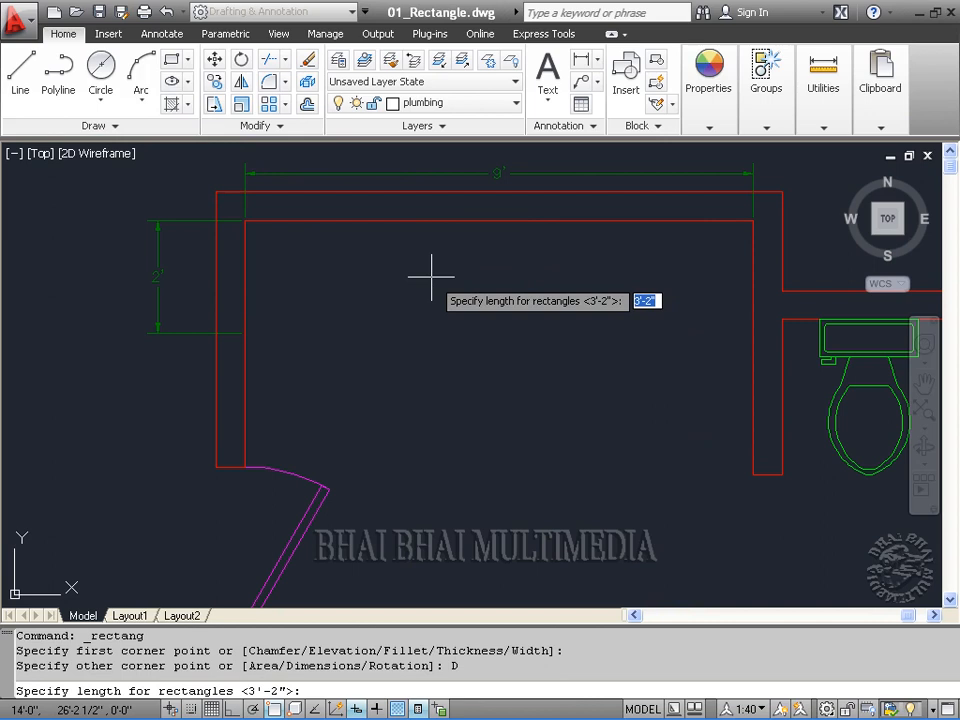
pyautogui.write("9'")
pyautogui.press('Return')
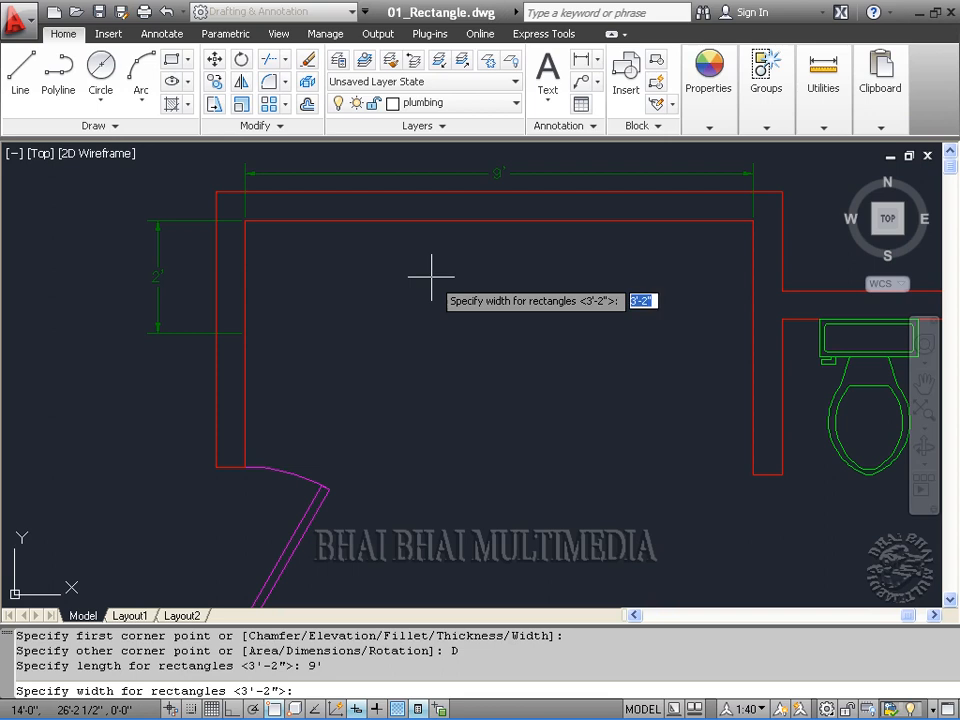
pyautogui.write('2')
pyautogui.write("'")
pyautogui.press('Return')
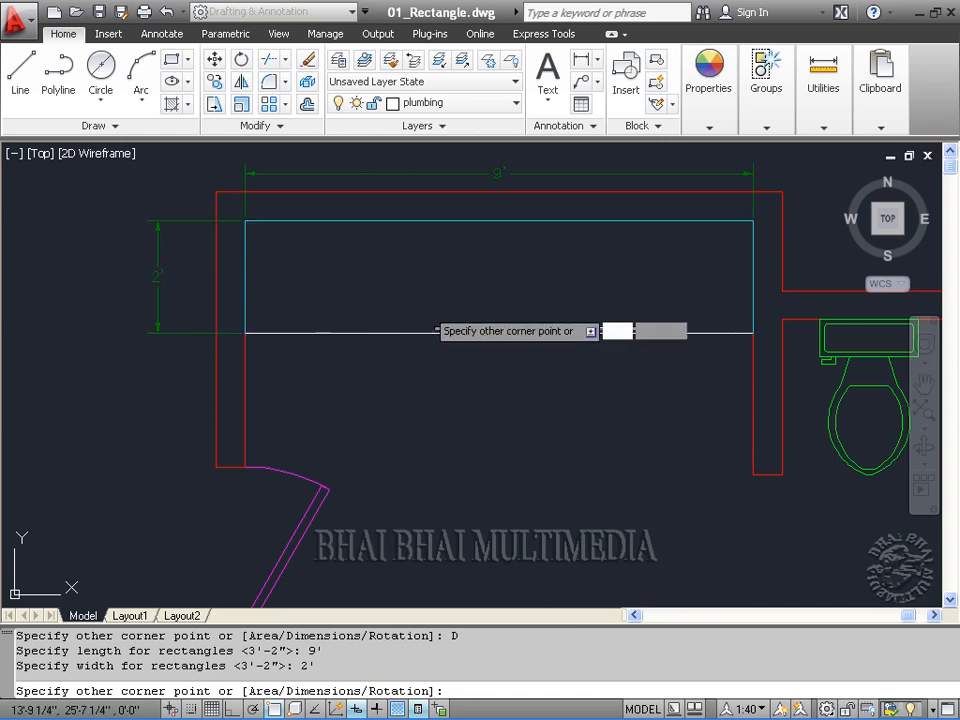
pyautogui.click(723, 316)
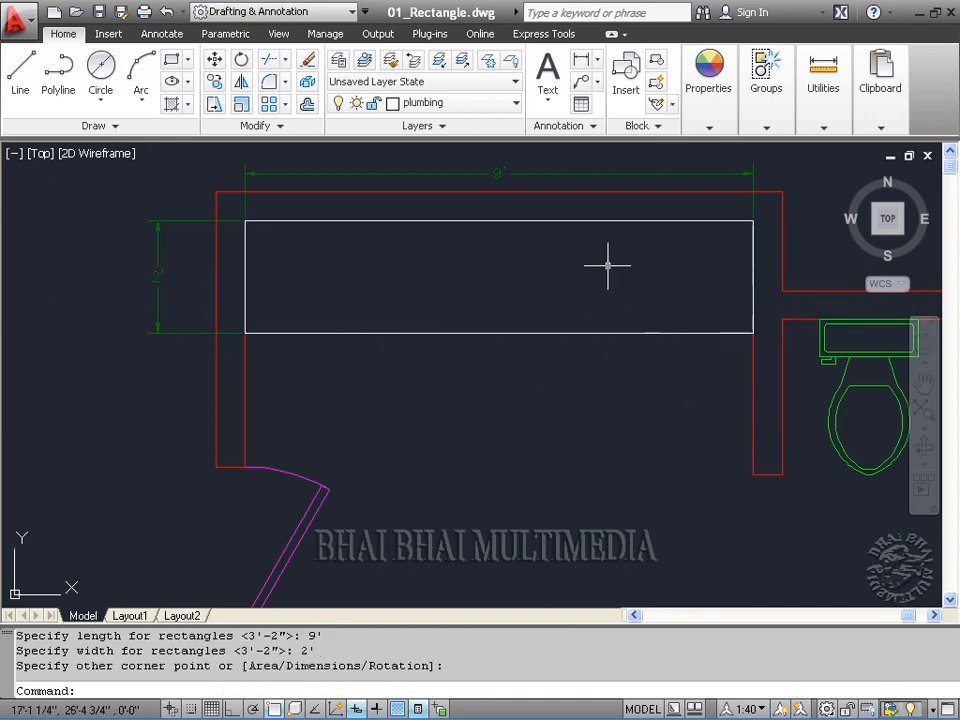
# Step: Draw a 3'2" by 3'2" rectangle from the short partition's upper-left corner into the lower-left alcove, using the Dimensions option
pyautogui.scroll(-8, 640, 377)
pyautogui.scroll(9, 630, 381)
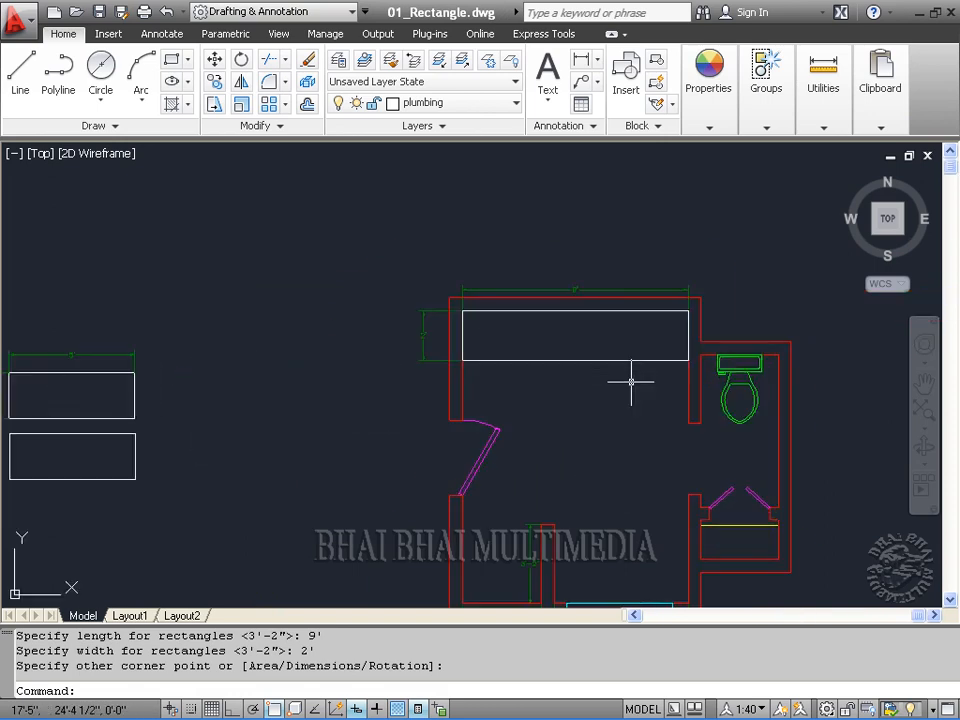
pyautogui.scroll(3, 628, 516)
pyautogui.moveTo(600, 432); pyautogui.dragTo(559, 290, button='middle')
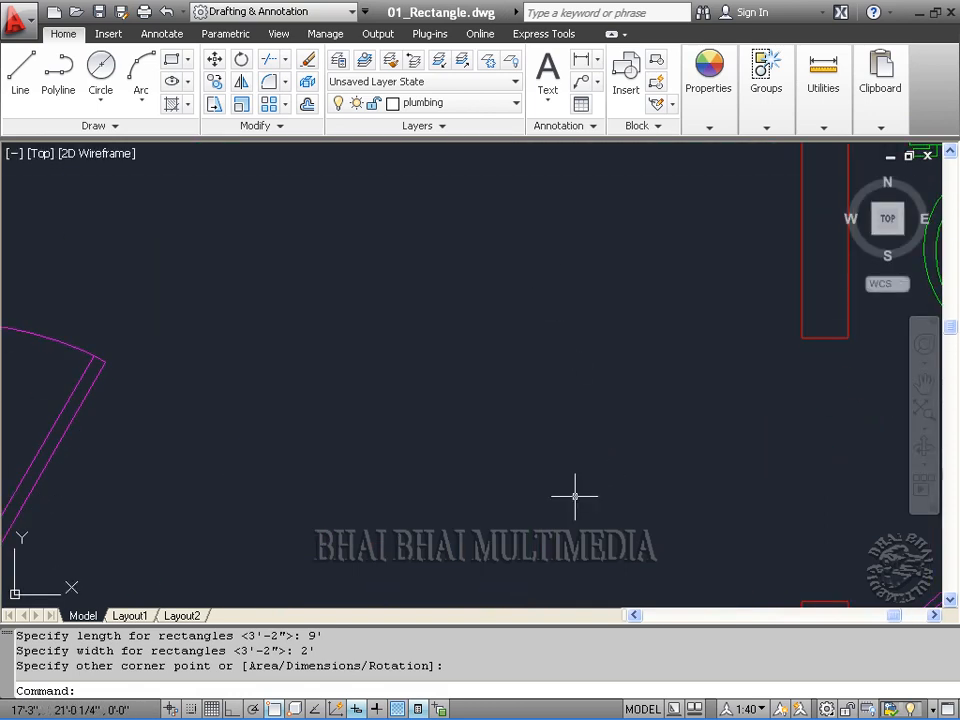
pyautogui.scroll(-4, 505, 504)
pyautogui.moveTo(484, 549)
pyautogui.mouseDown(button='middle')
pyautogui.moveTo(510, 381)
pyautogui.moveTo(507, 263)
pyautogui.mouseUp(button='middle')
pyautogui.moveTo(497, 403); pyautogui.dragTo(495, 364, button='middle')
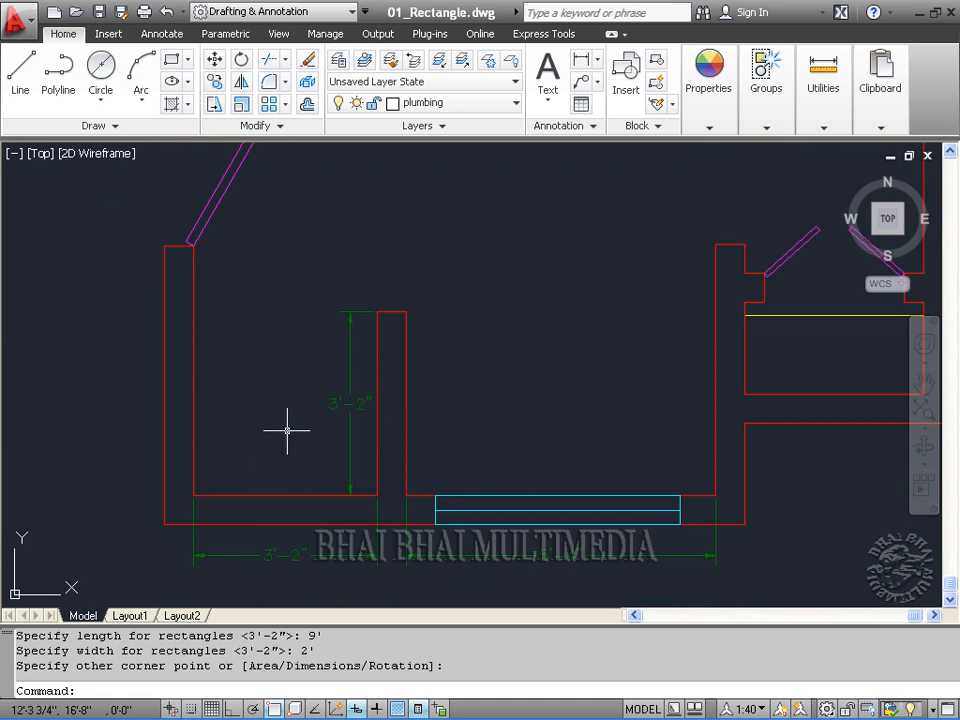
pyautogui.click(174, 64)
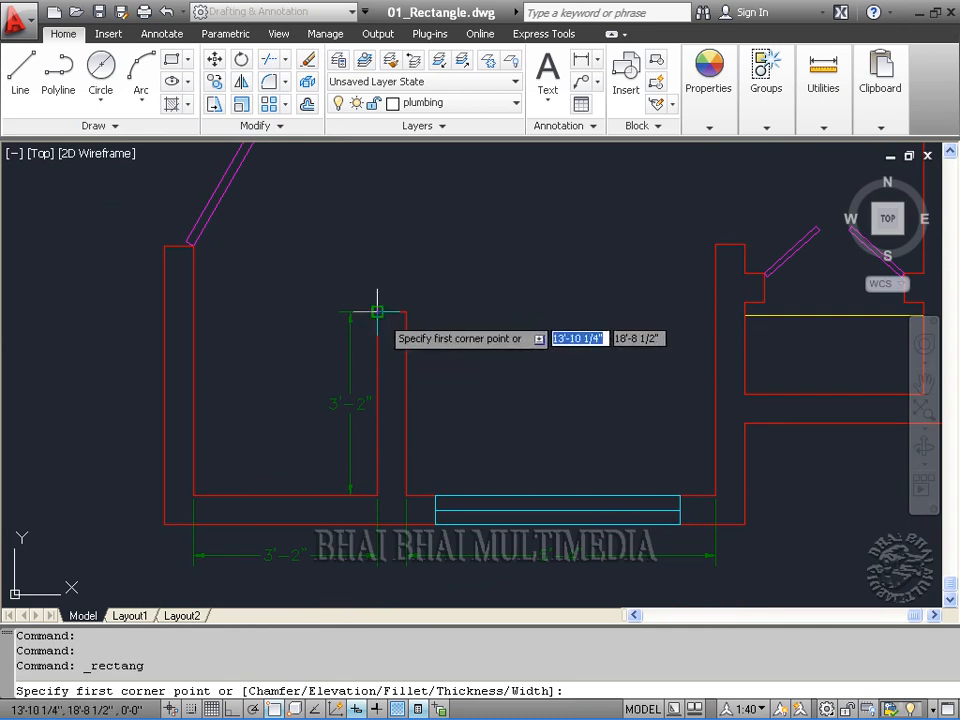
pyautogui.click(377, 311)
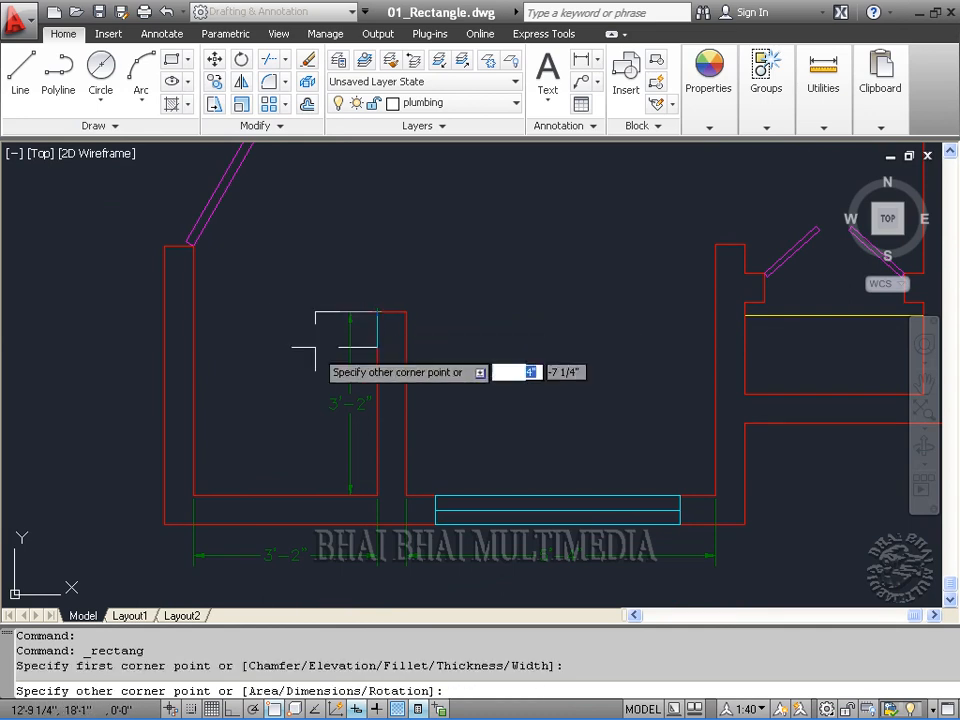
pyautogui.rightClick(257, 369)
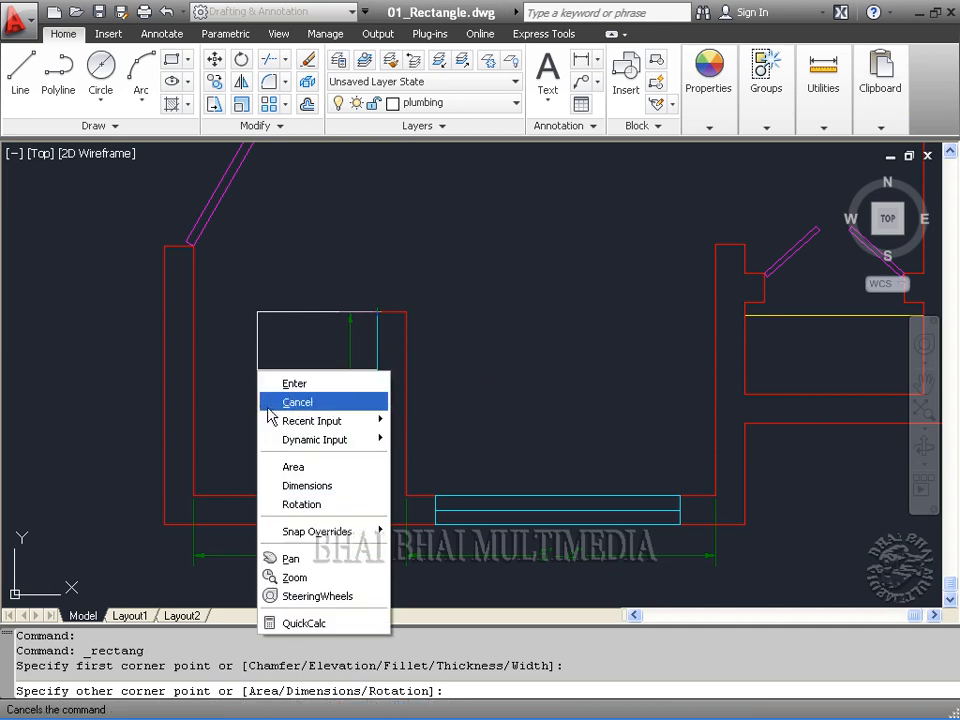
pyautogui.click(300, 487)
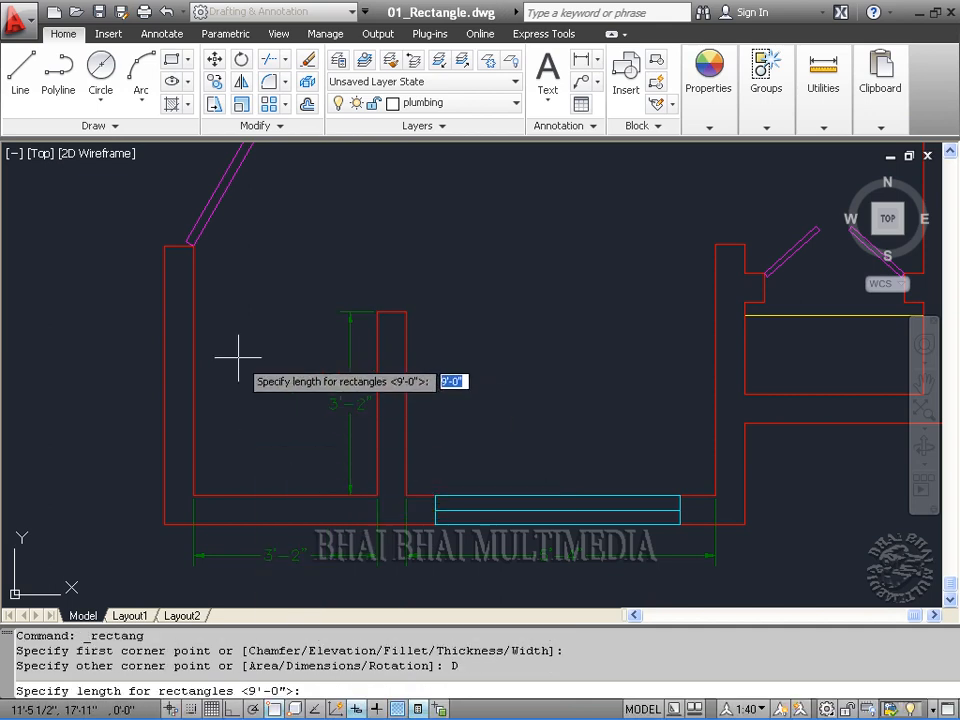
pyautogui.write('3')
pyautogui.press('Return')
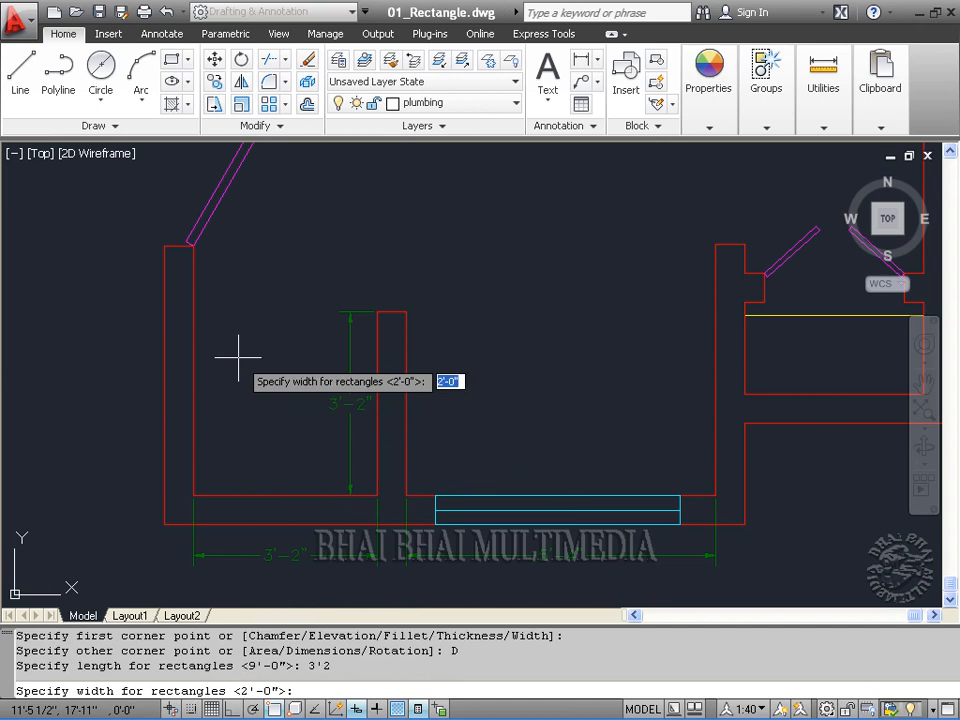
pyautogui.write('3')
pyautogui.press('Return')
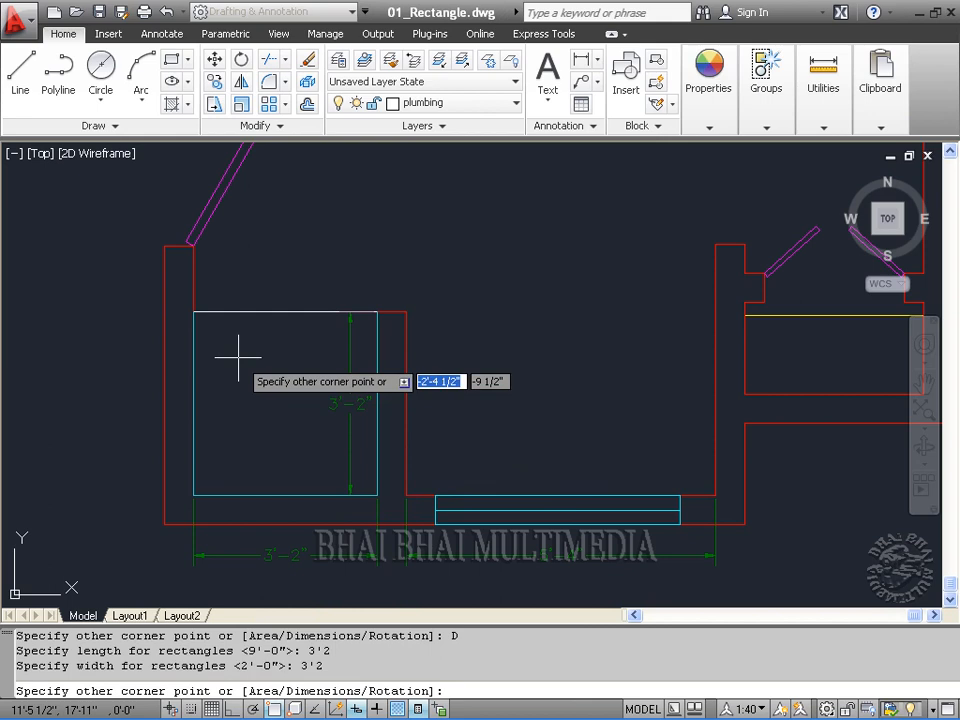
pyautogui.click(238, 356)
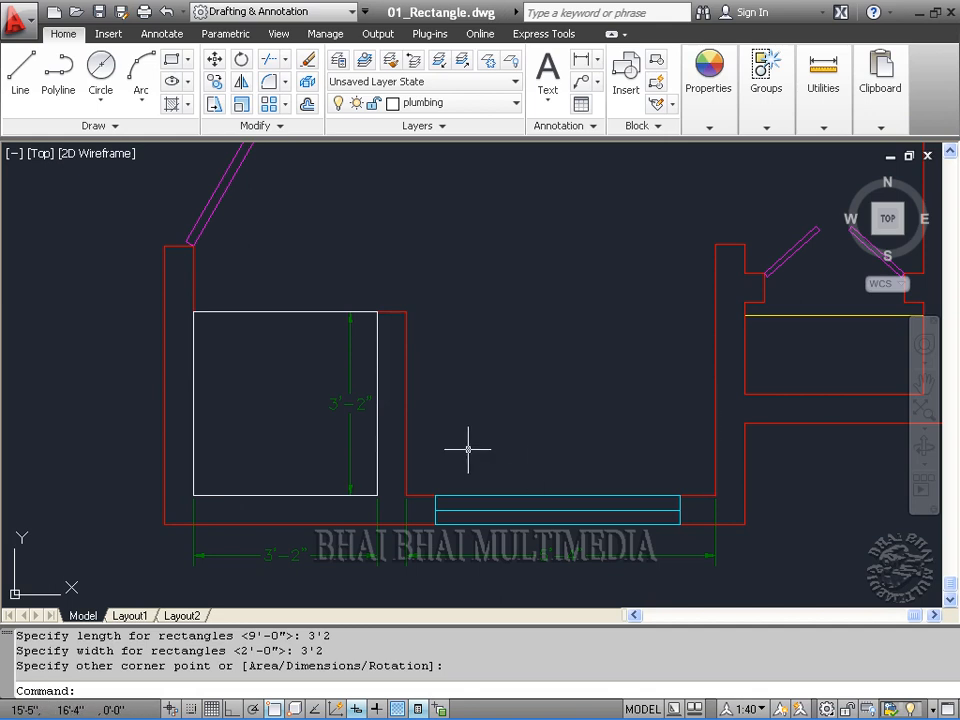
# Step: Draw a rectangle above the window, from the partition's upper-right corner to the main room's inner lower-right corner
pyautogui.click(172, 62)
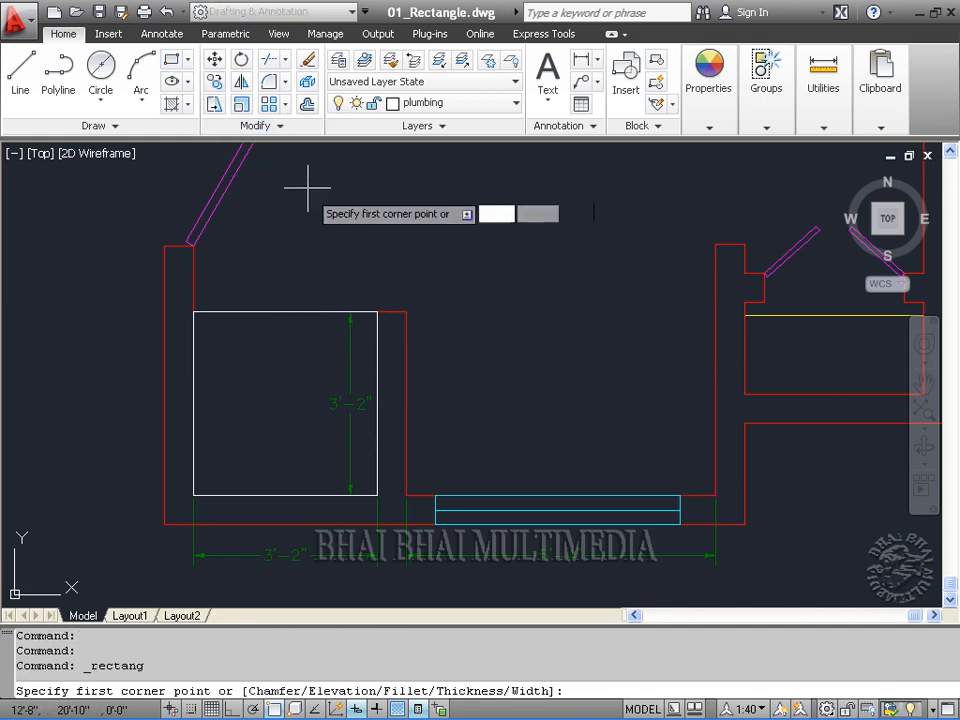
pyautogui.scroll(2, 471, 306)
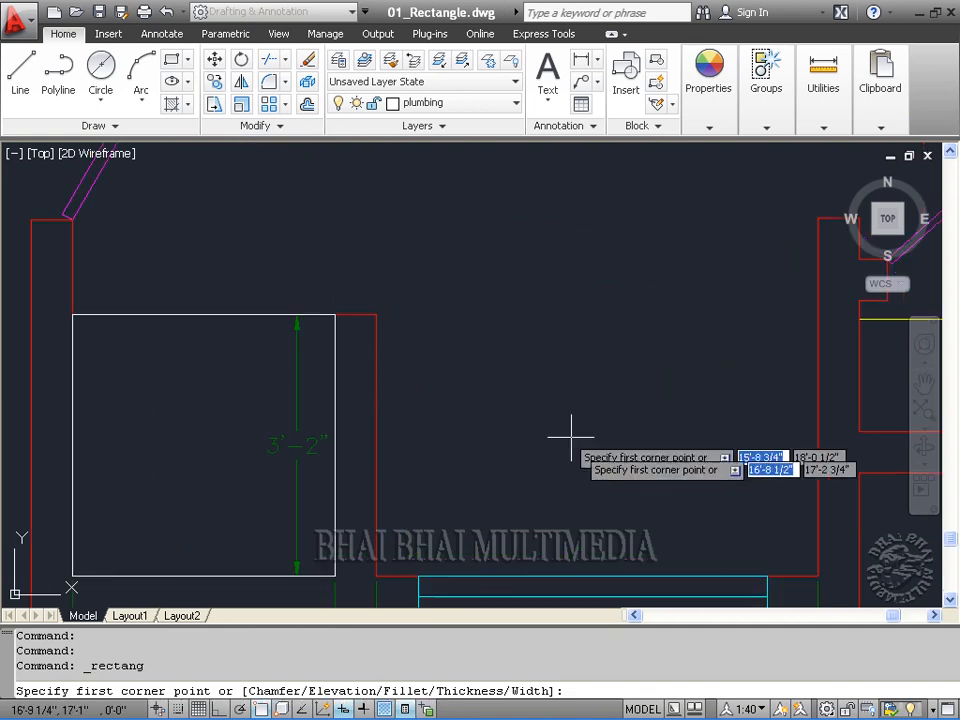
pyautogui.moveTo(578, 458)
pyautogui.mouseDown(button='middle')
pyautogui.moveTo(572, 398)
pyautogui.moveTo(495, 253)
pyautogui.moveTo(503, 313)
pyautogui.mouseUp(button='middle')
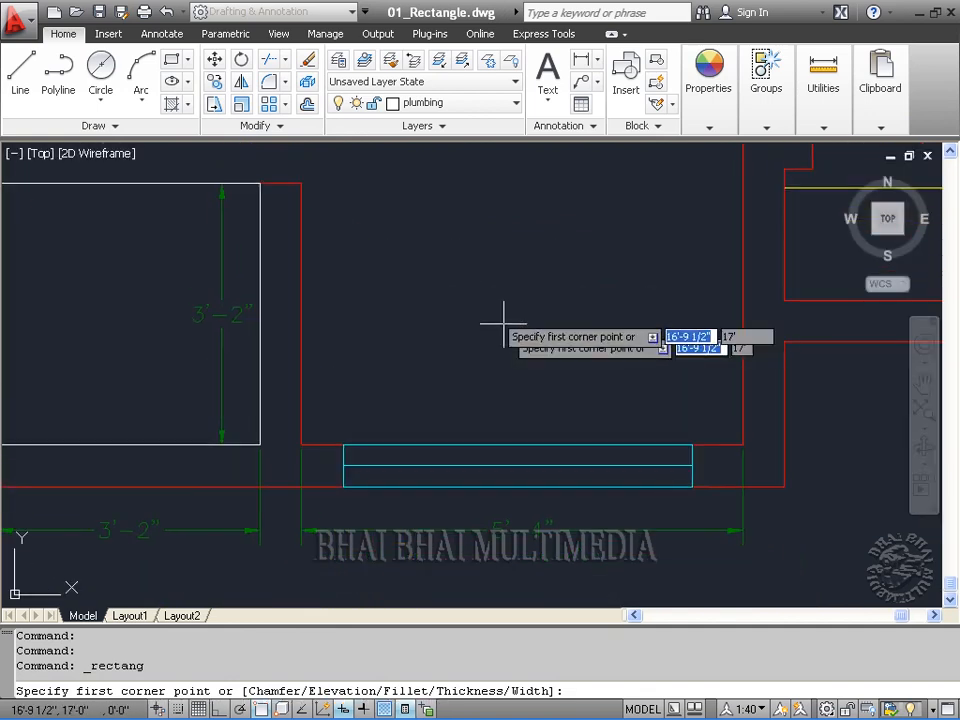
pyautogui.click(301, 183)
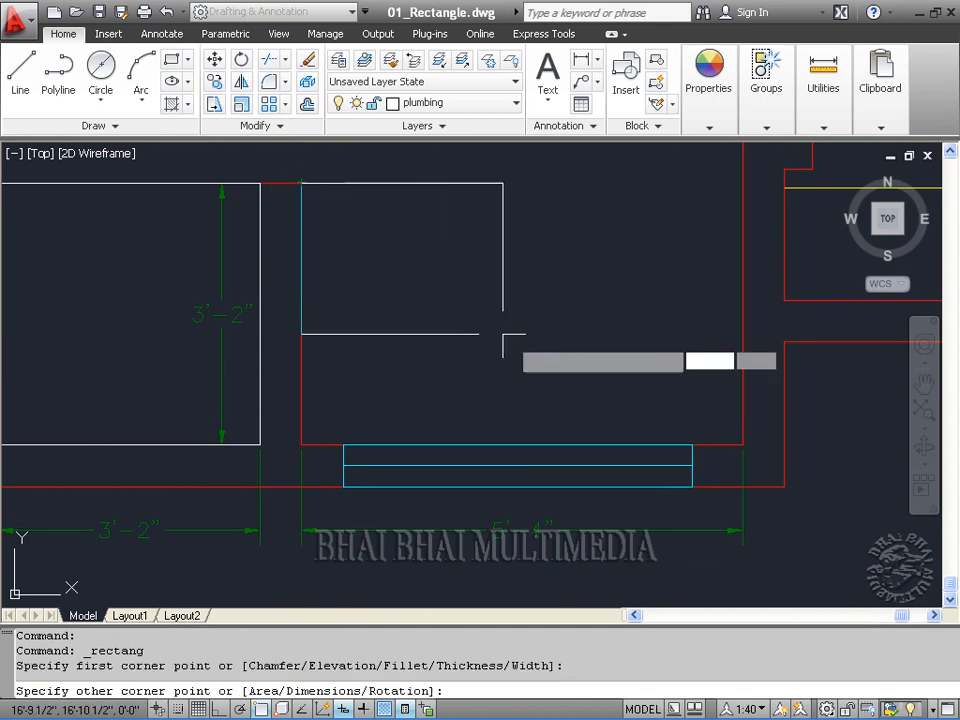
pyautogui.click(743, 445)
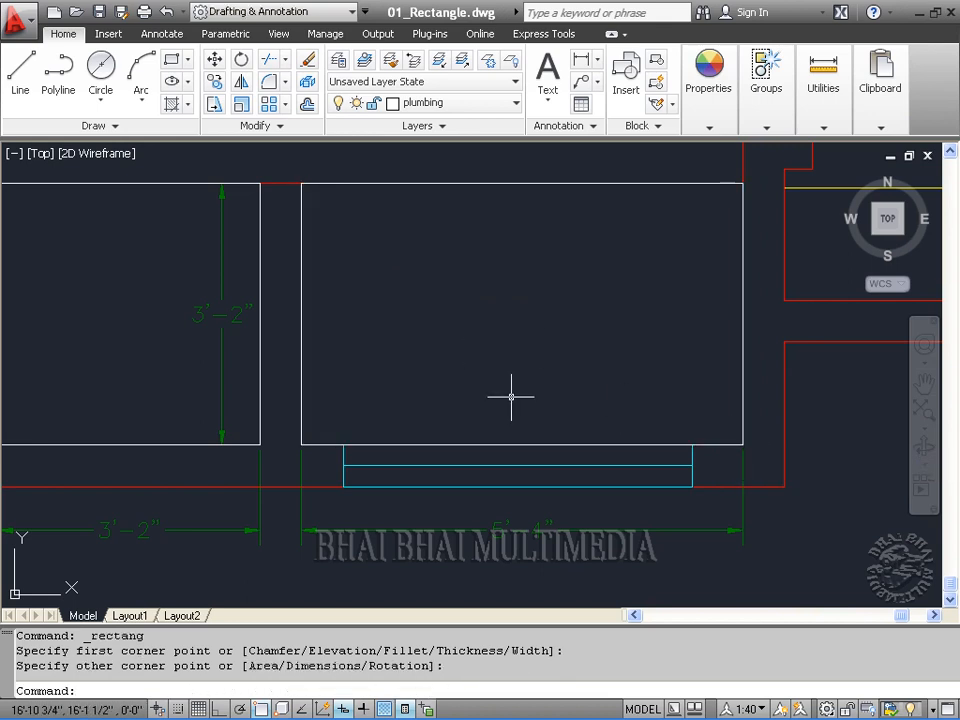
pyautogui.scroll(2, 511, 397)
pyautogui.scroll(-6, 505, 340)
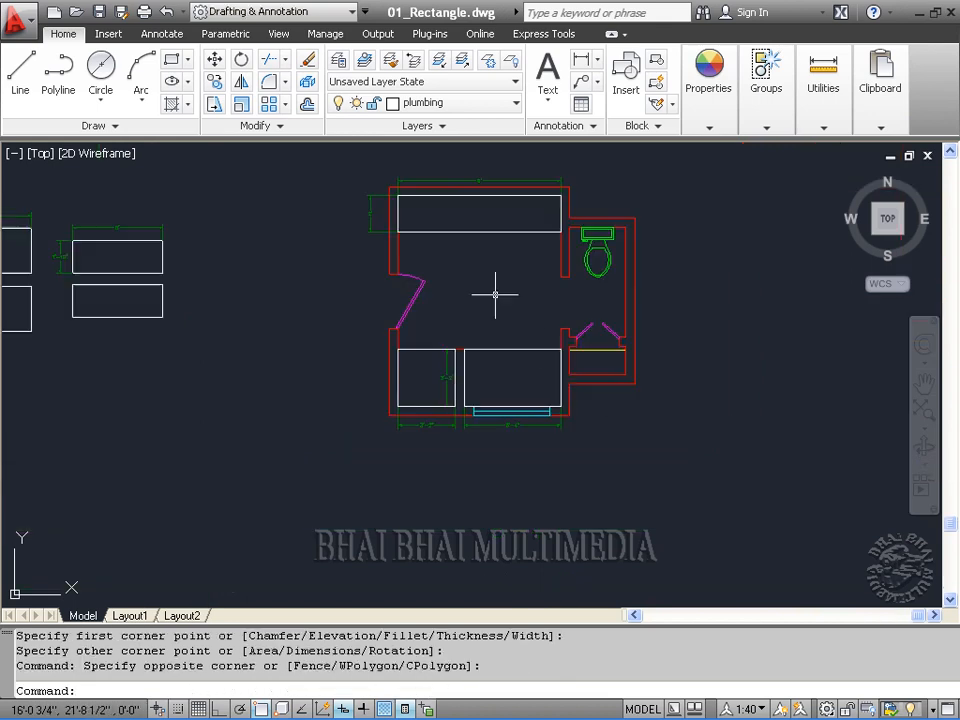
pyautogui.moveTo(497, 300); pyautogui.dragTo(415, 369, button='middle')
pyautogui.scroll(2, 415, 369)
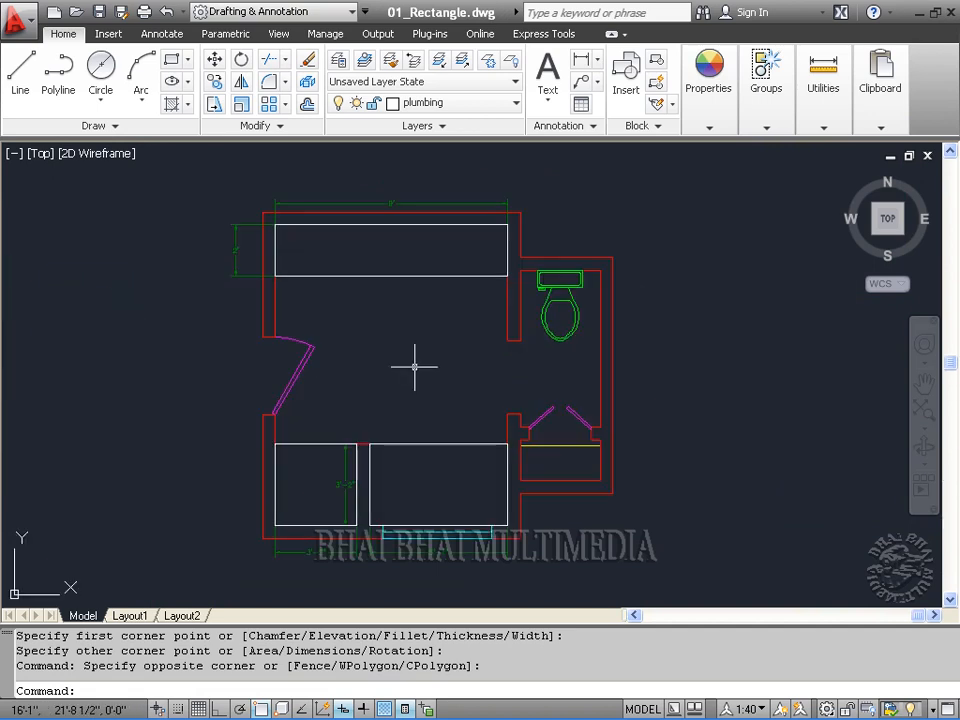